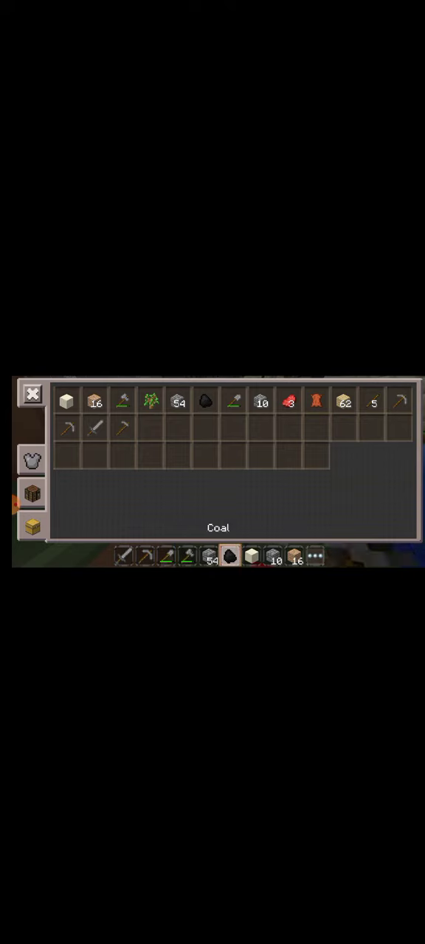
click(231, 557)
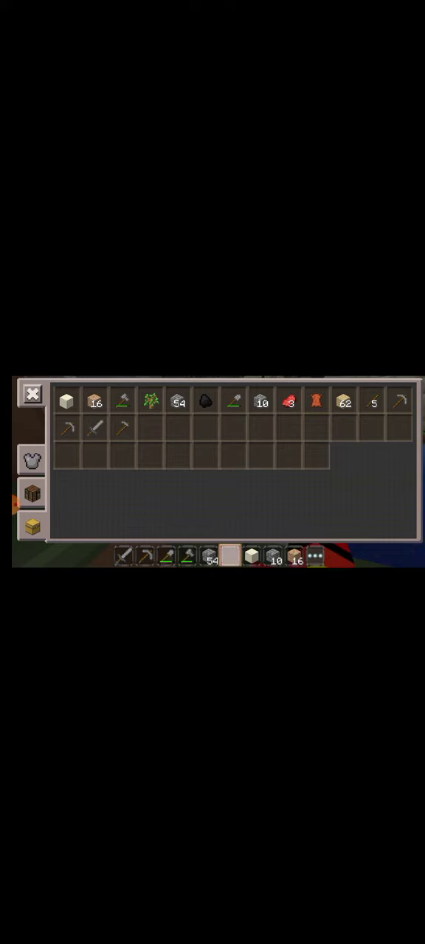
Move the coal, sand, dirt and 10-cobblestone stack into the inventory, keeping the 54 cobblestone.
click(209, 557)
click(251, 557)
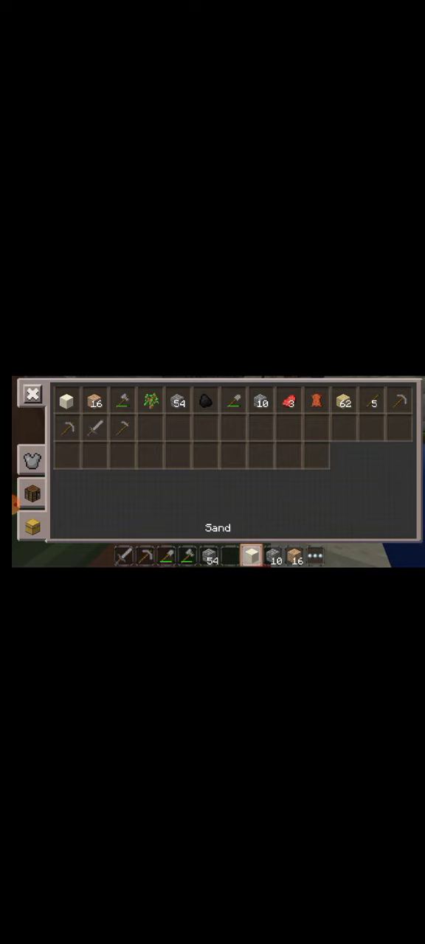
click(251, 557)
click(273, 557)
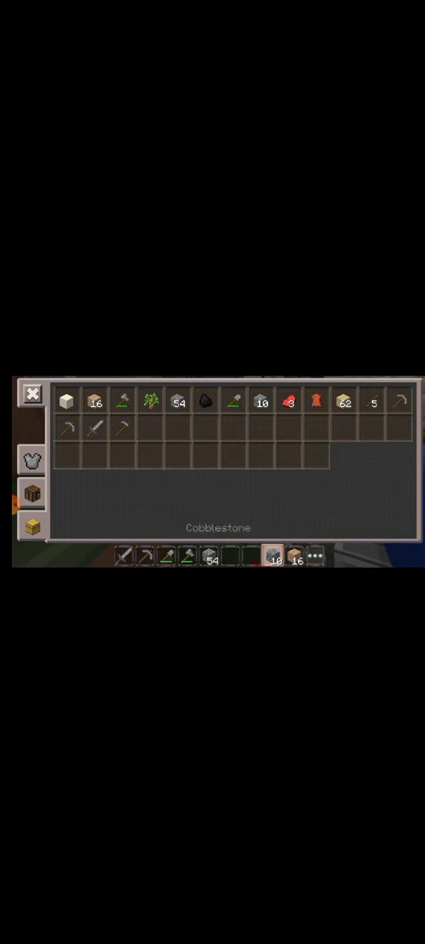
click(293, 557)
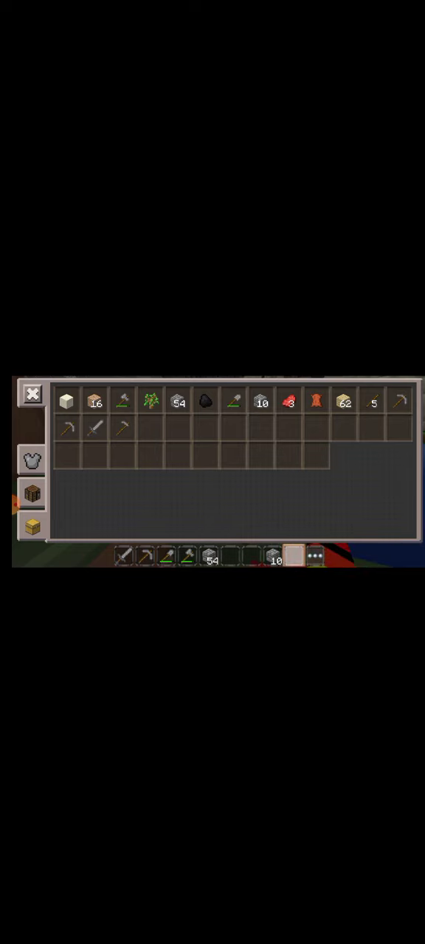
click(273, 557)
click(273, 557)
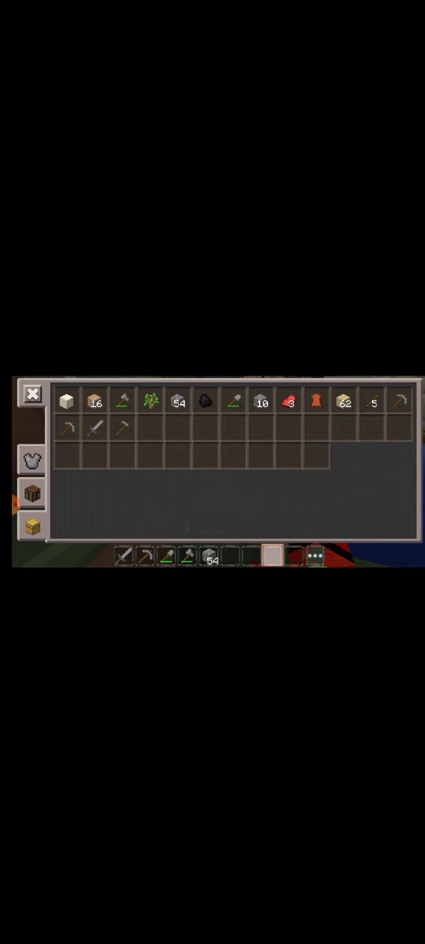